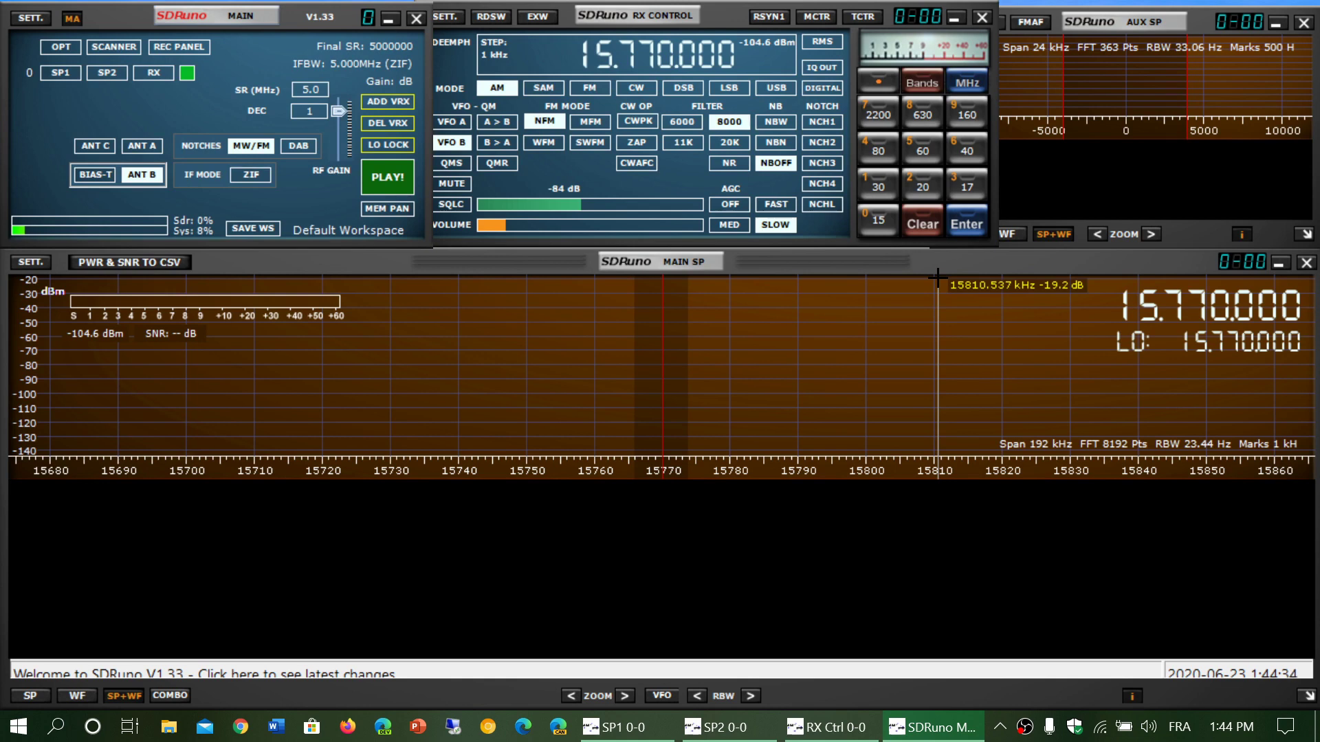
# Shift the auxiliary spectrum window slightly right, then open and close the main spectrum settings.
pyautogui.click(1199, 17)
pyautogui.moveTo(1200, 17); pyautogui.dragTo(1218, 9)
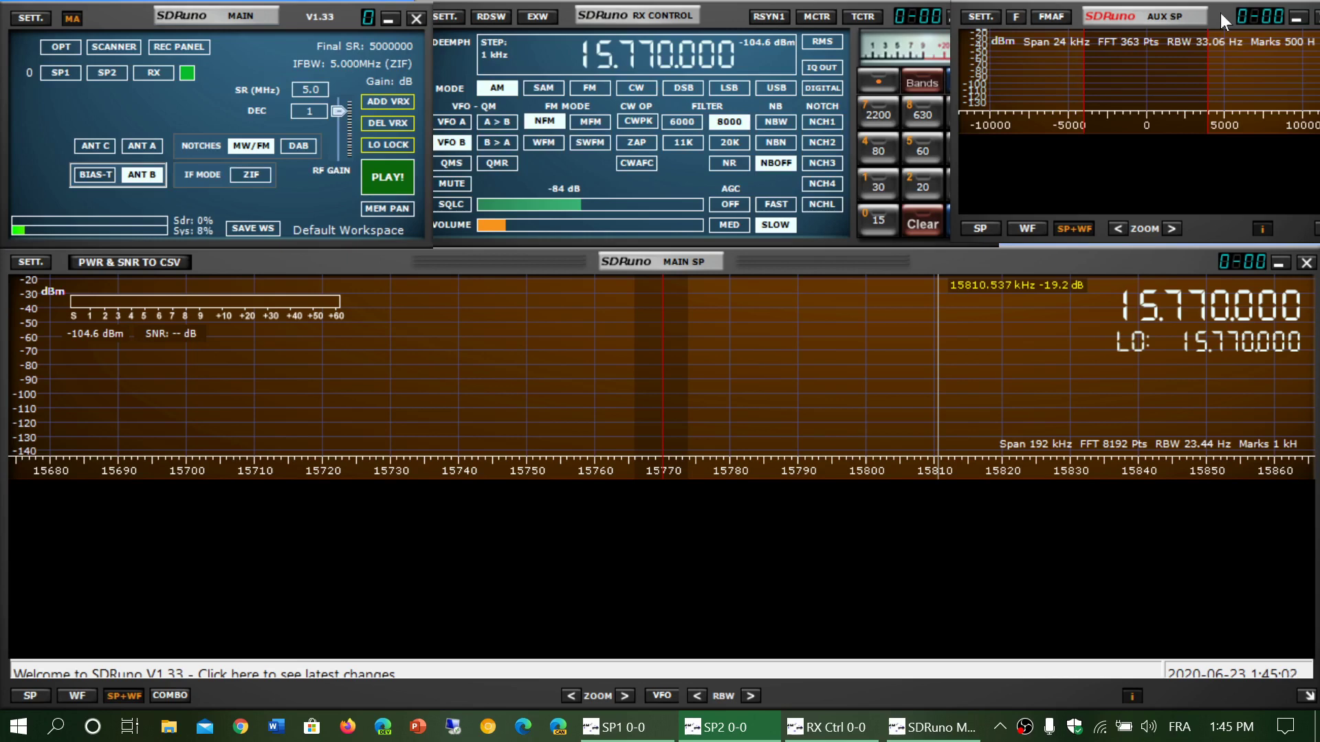
pyautogui.click(1057, 256)
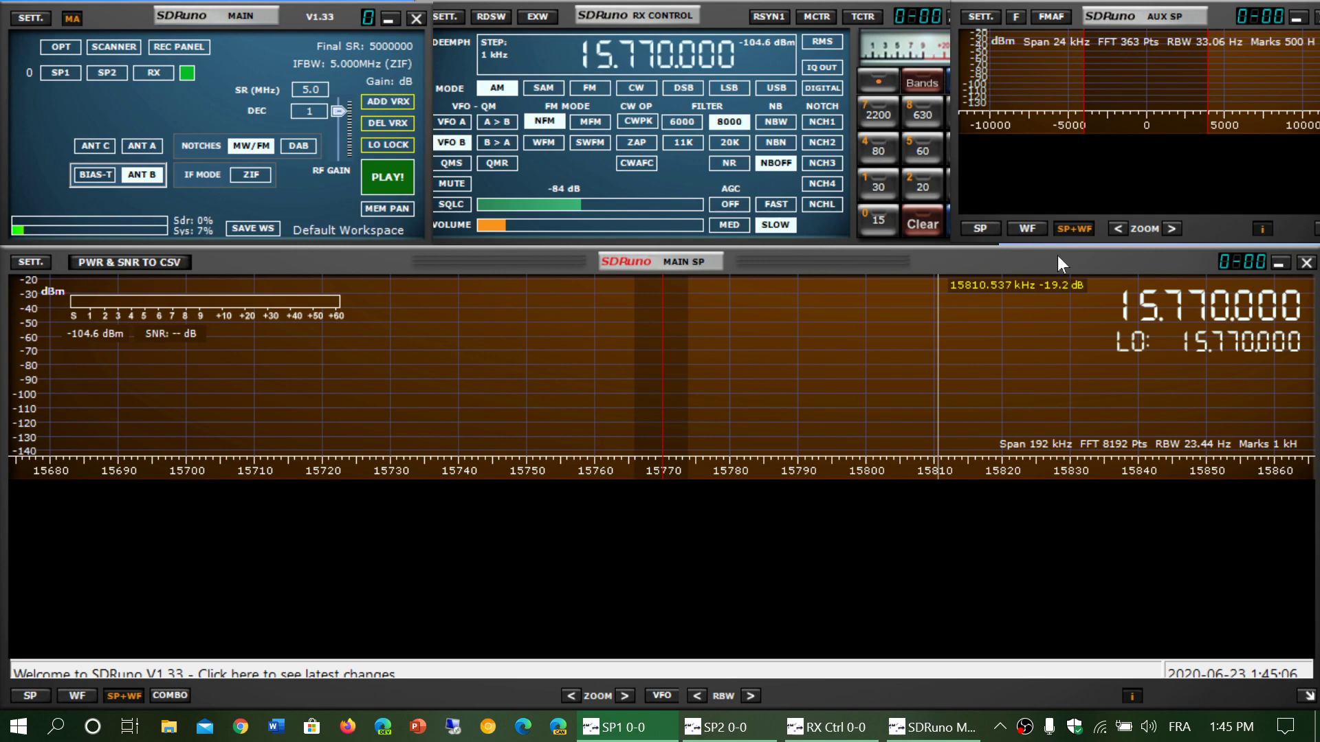
pyautogui.click(773, 226)
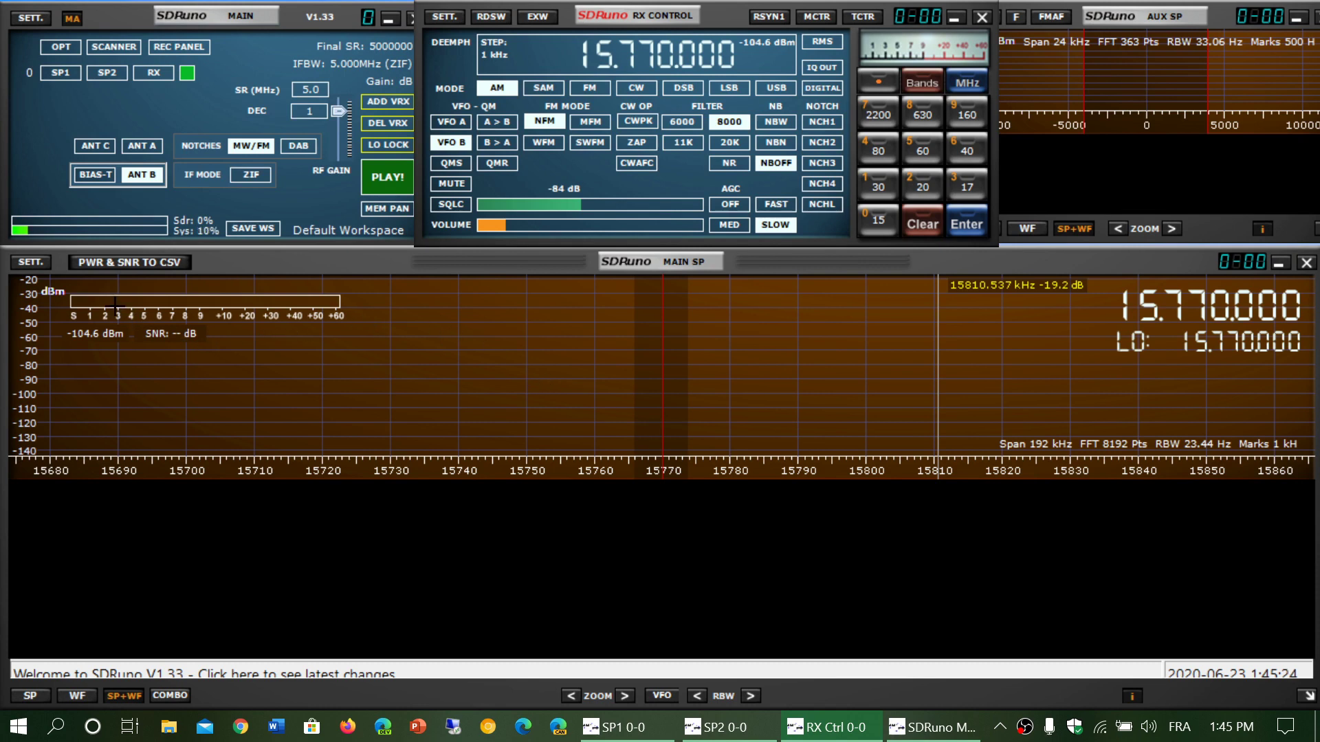
pyautogui.click(27, 267)
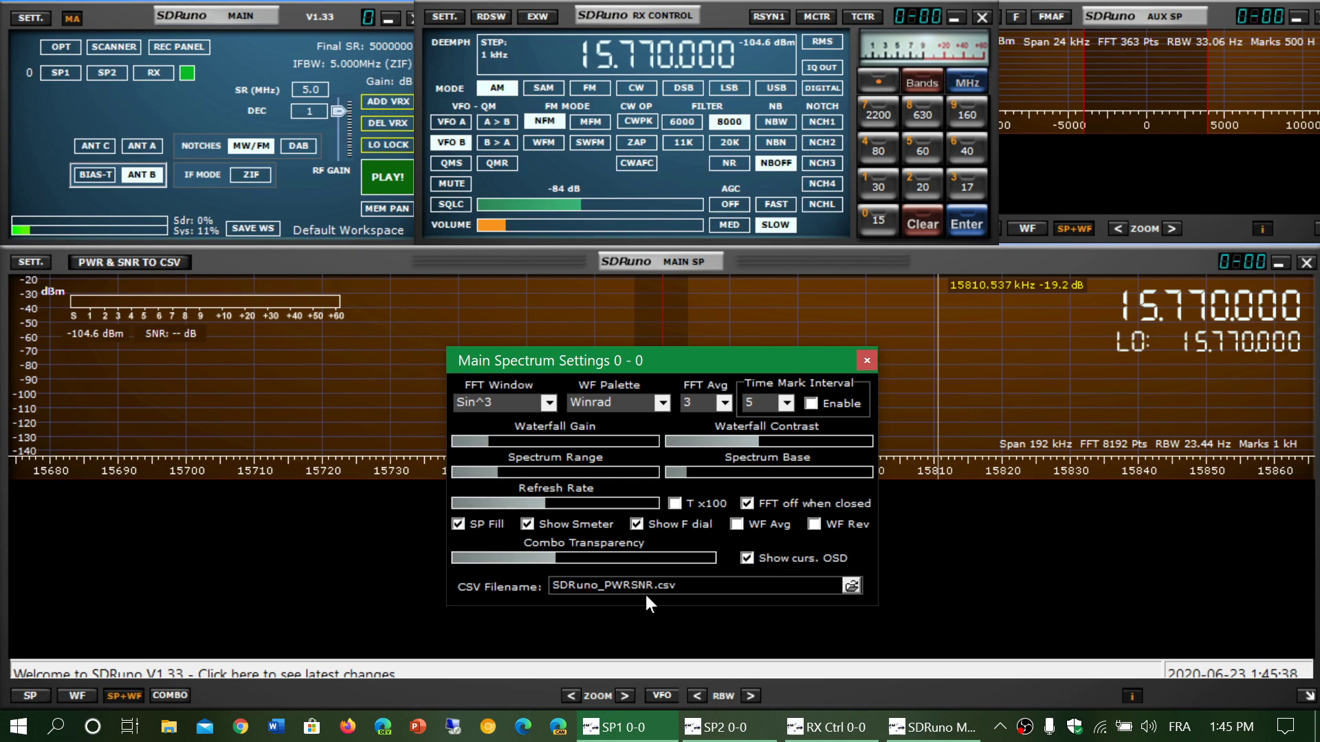
pyautogui.click(867, 360)
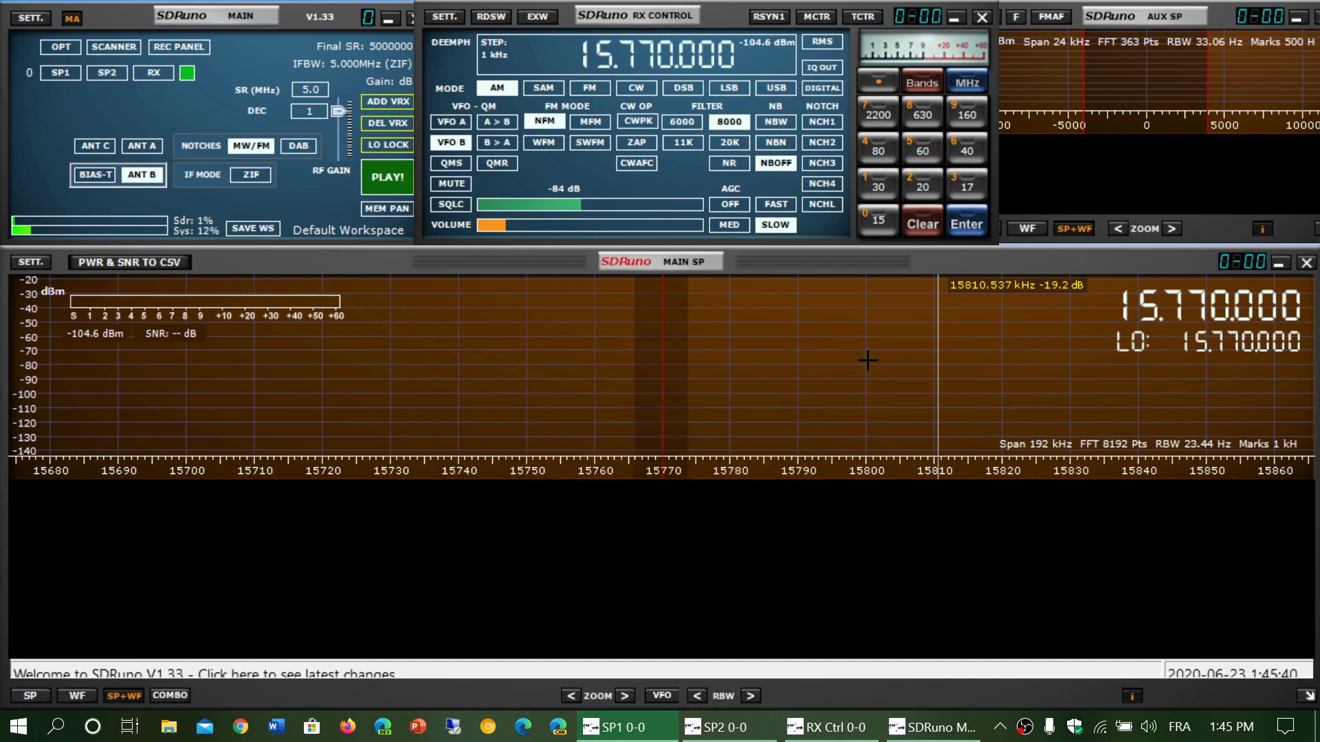
# Browse the main settings pages (IF AGC, calibration, converter offset, misc, rig connection, TMATE server) and close them.
pyautogui.click(29, 19)
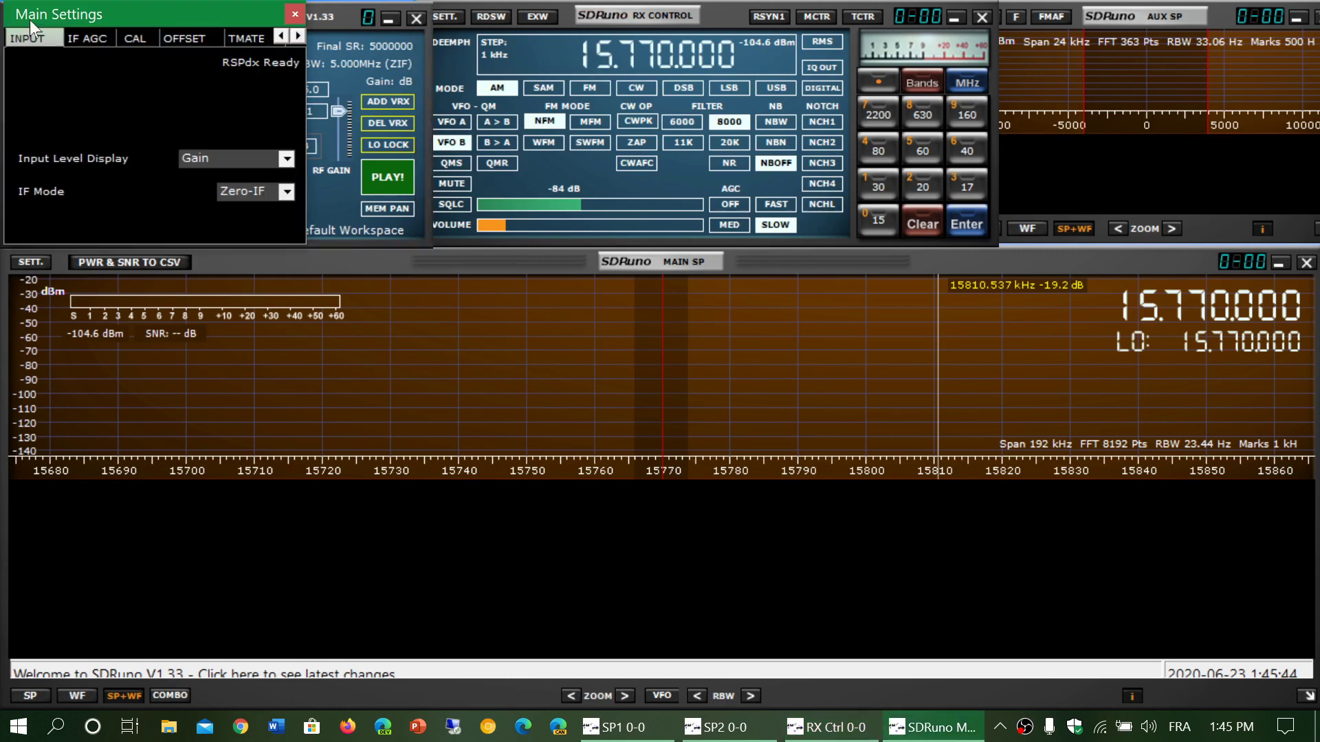
pyautogui.click(84, 36)
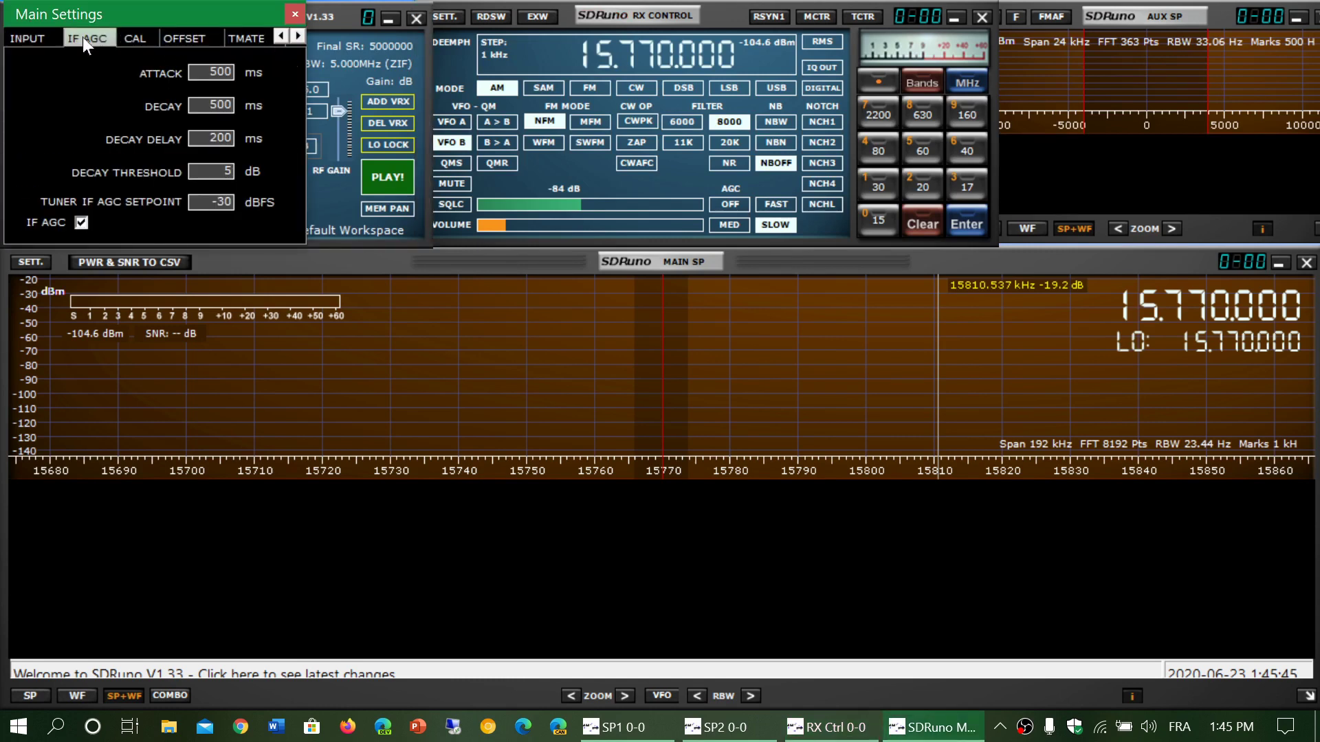
pyautogui.click(134, 38)
pyautogui.click(187, 38)
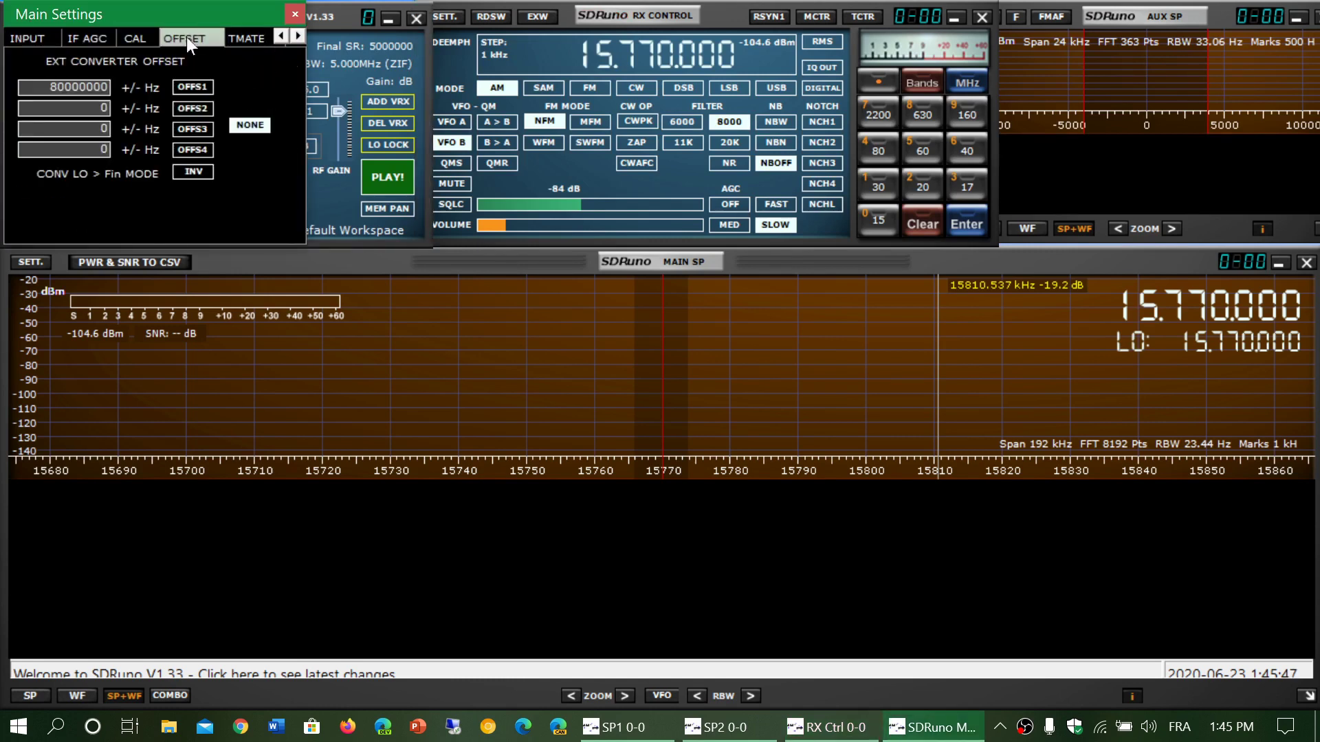
pyautogui.click(296, 35)
pyautogui.click(296, 35)
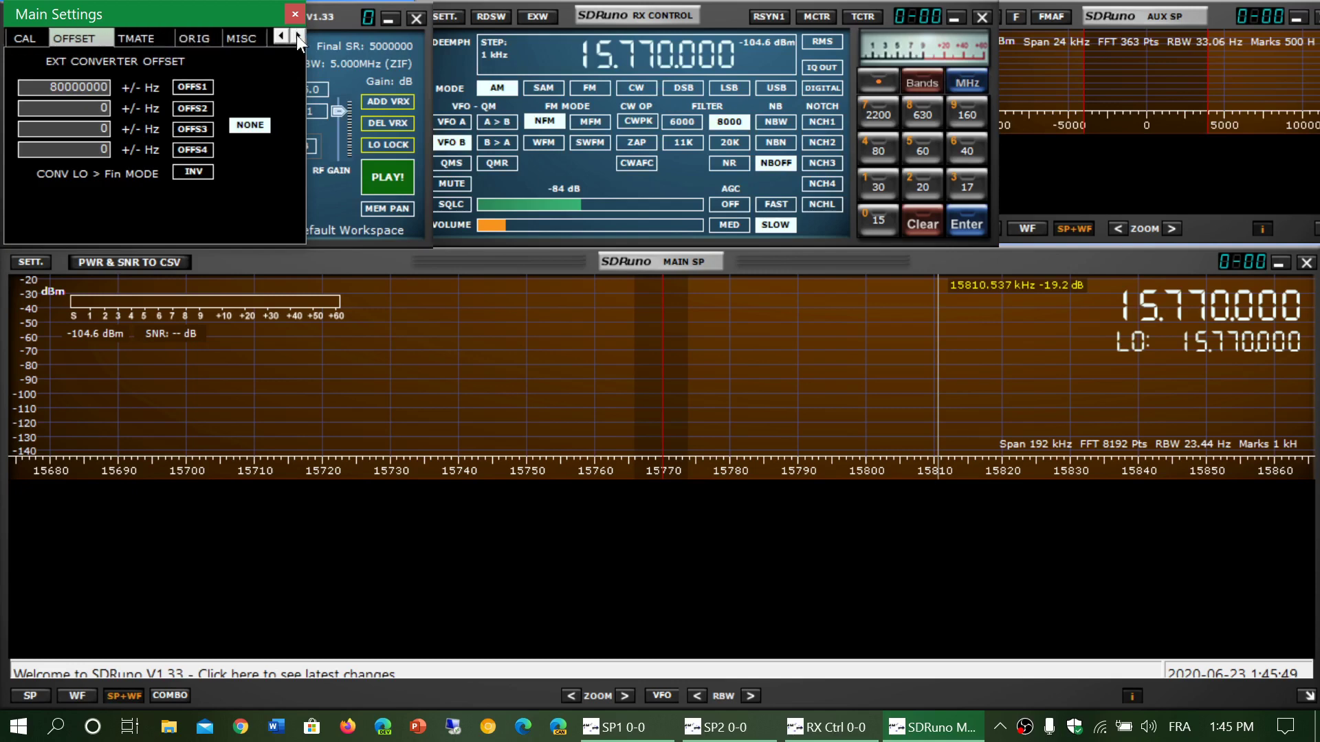
pyautogui.click(242, 38)
pyautogui.click(193, 40)
pyautogui.click(140, 38)
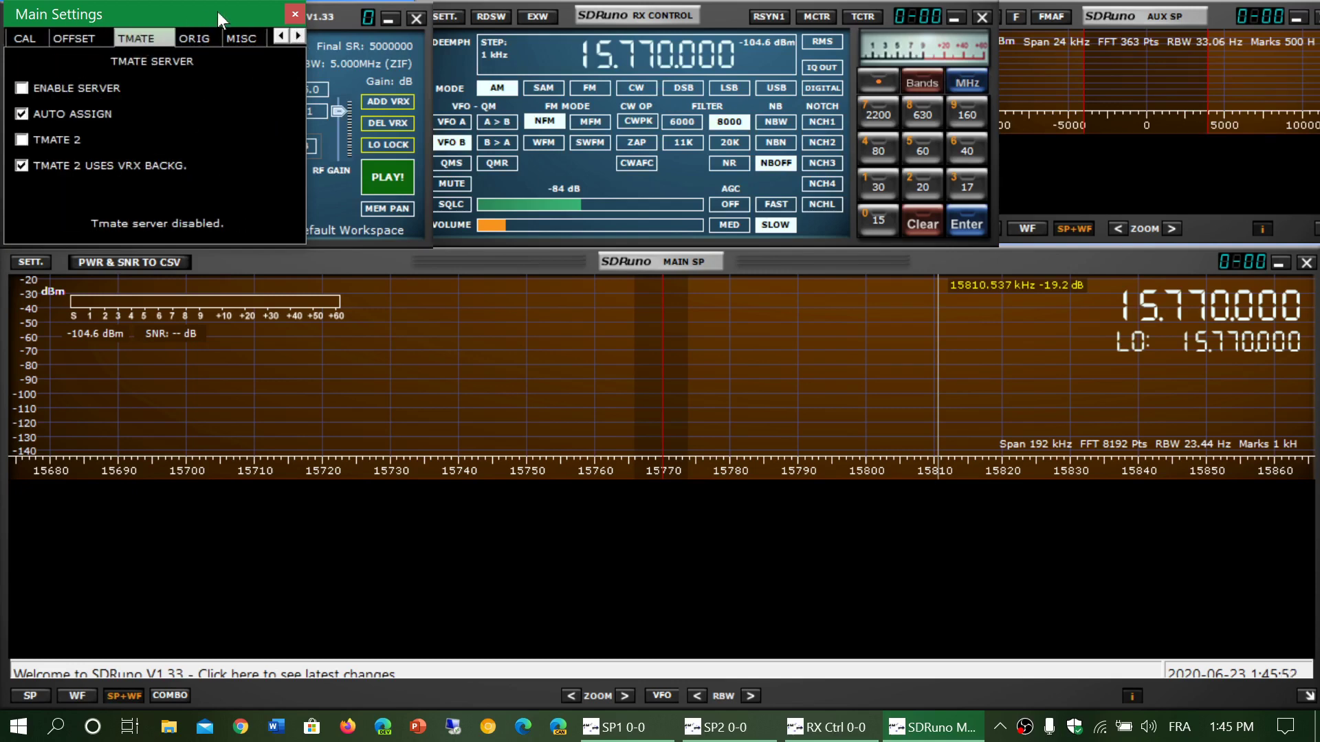
pyautogui.click(296, 15)
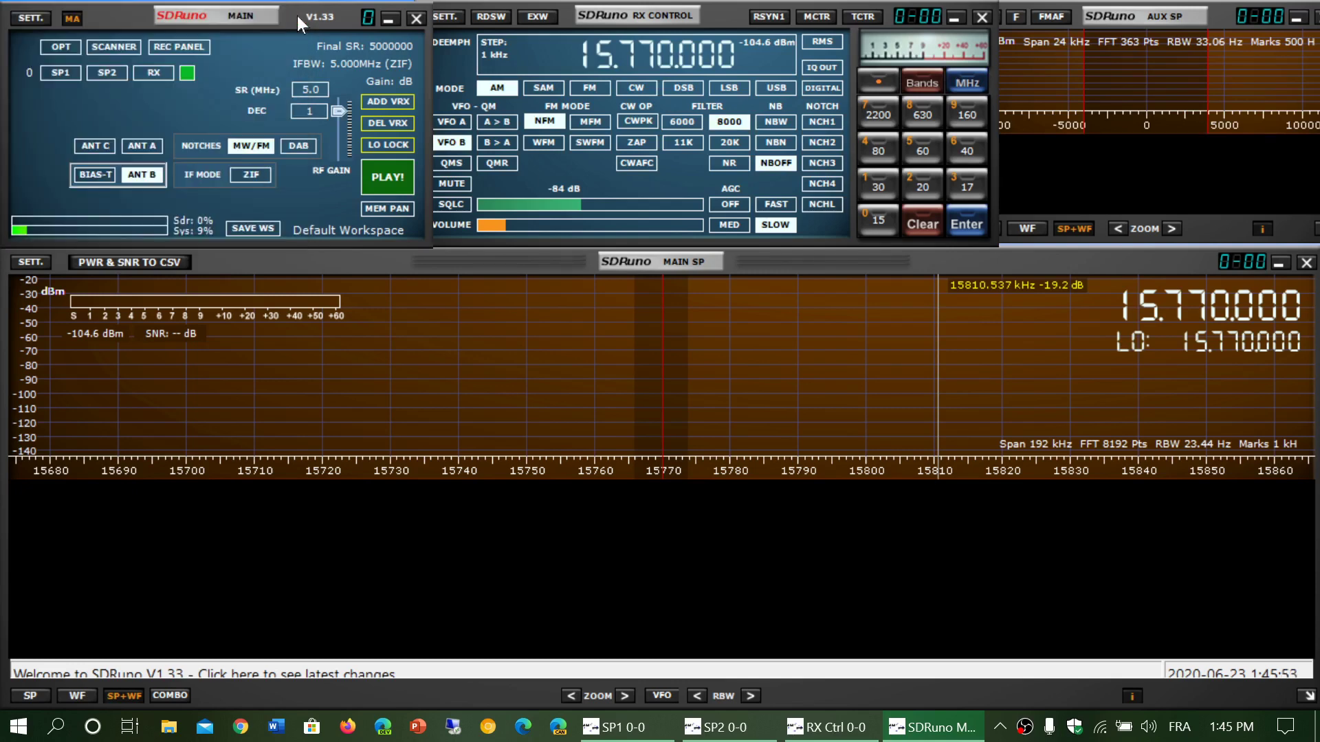
# Browse the RX control settings pages (audio output, SAM/HP, RDS, CAT, rig sync) and close them.
pyautogui.click(447, 16)
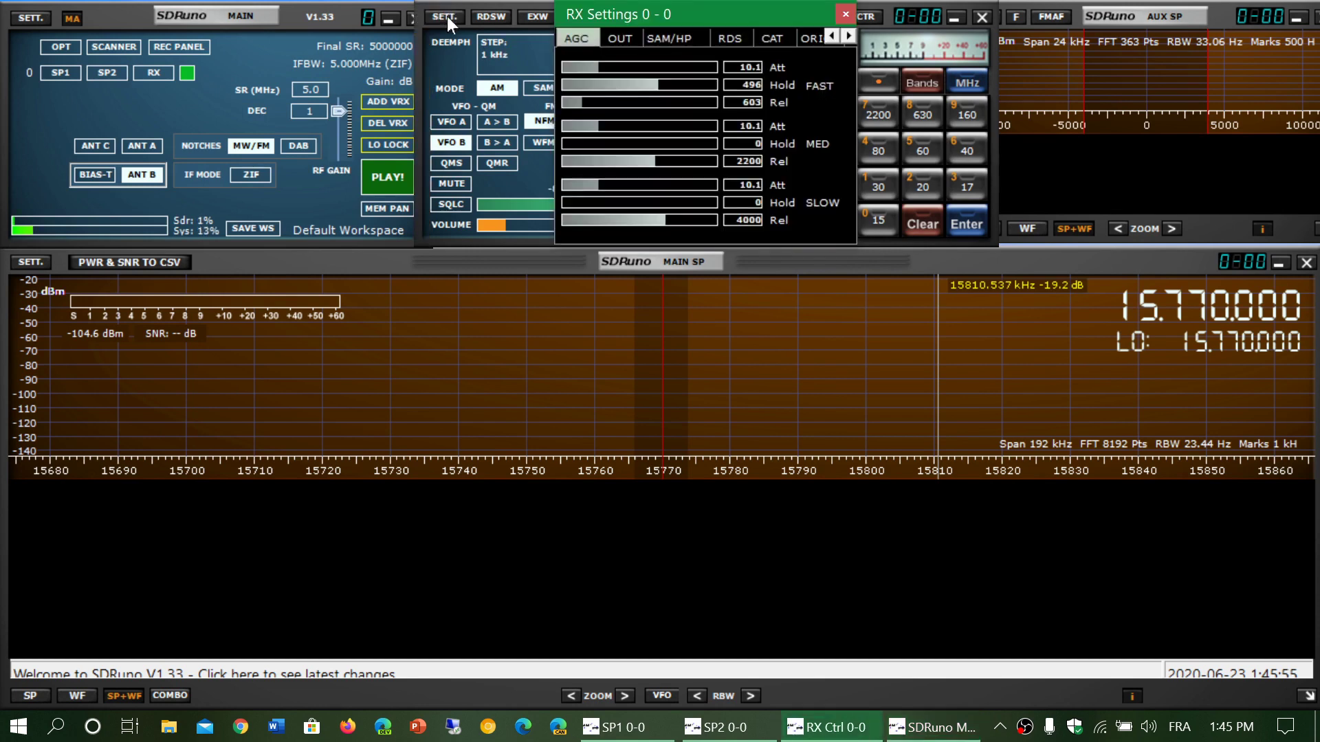
pyautogui.click(626, 37)
pyautogui.click(674, 38)
pyautogui.click(745, 40)
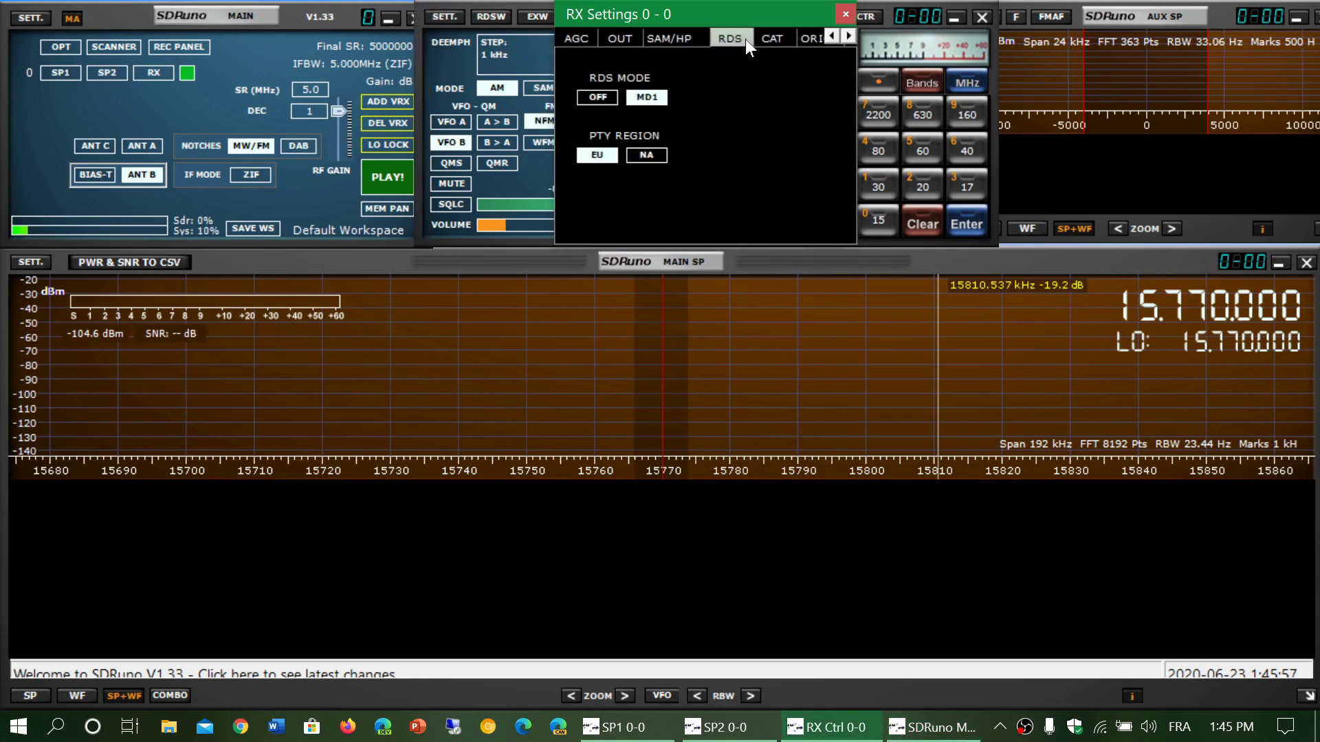
pyautogui.click(793, 39)
pyautogui.click(815, 40)
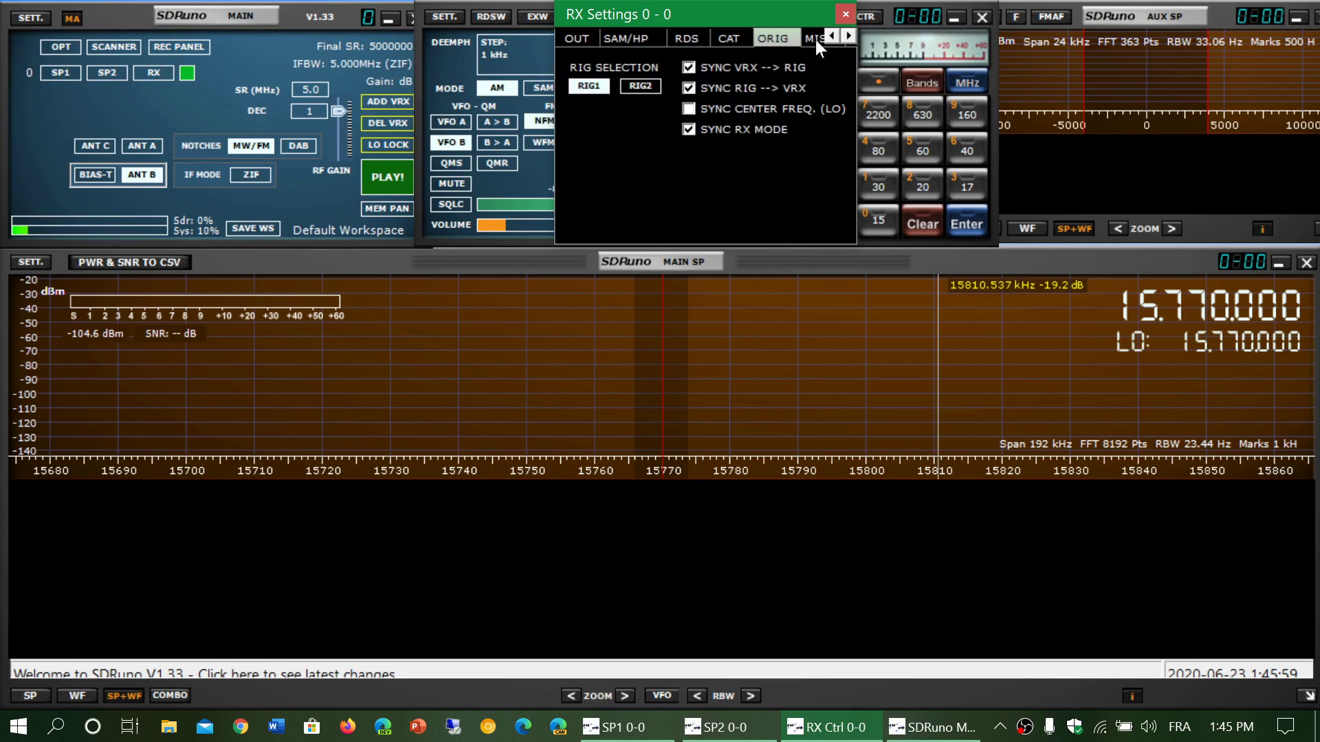
pyautogui.click(846, 14)
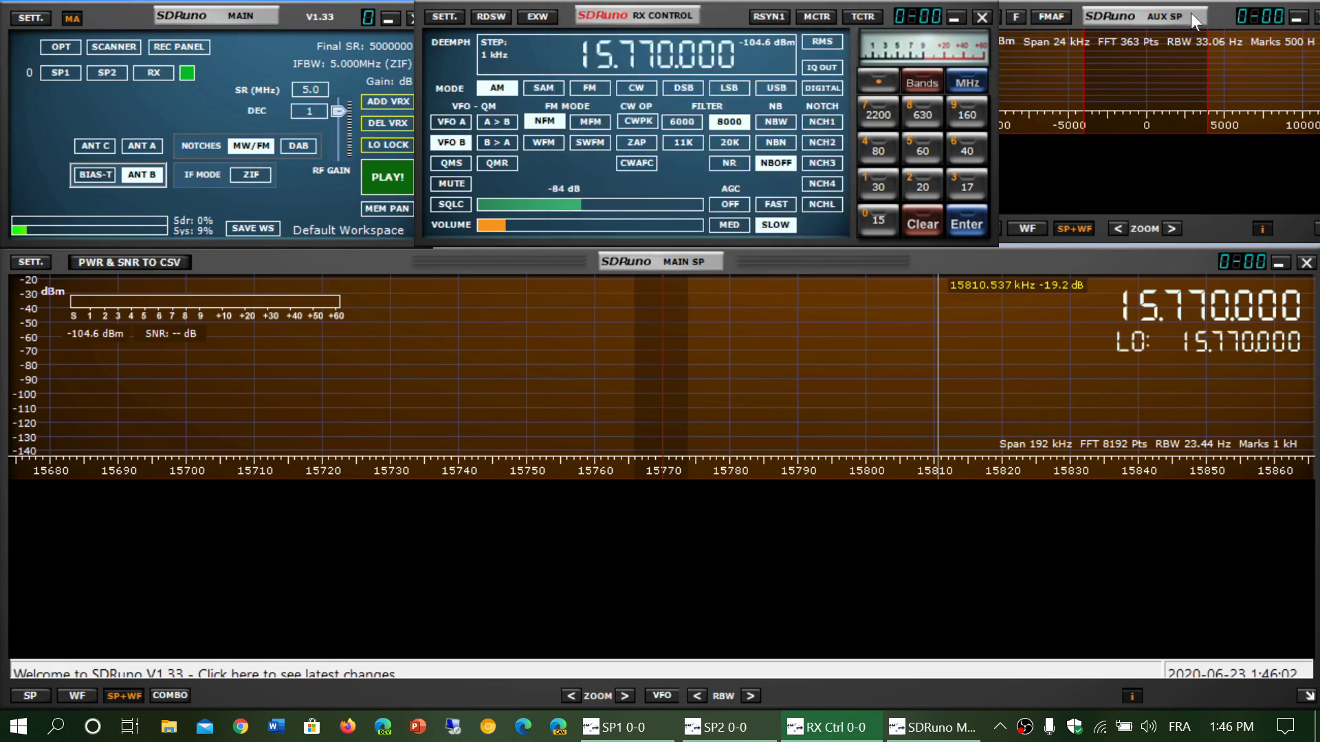
# Open the auxiliary spectrum settings, move the panel aside to uncover the spectrum, then close it.
pyautogui.click(1213, 13)
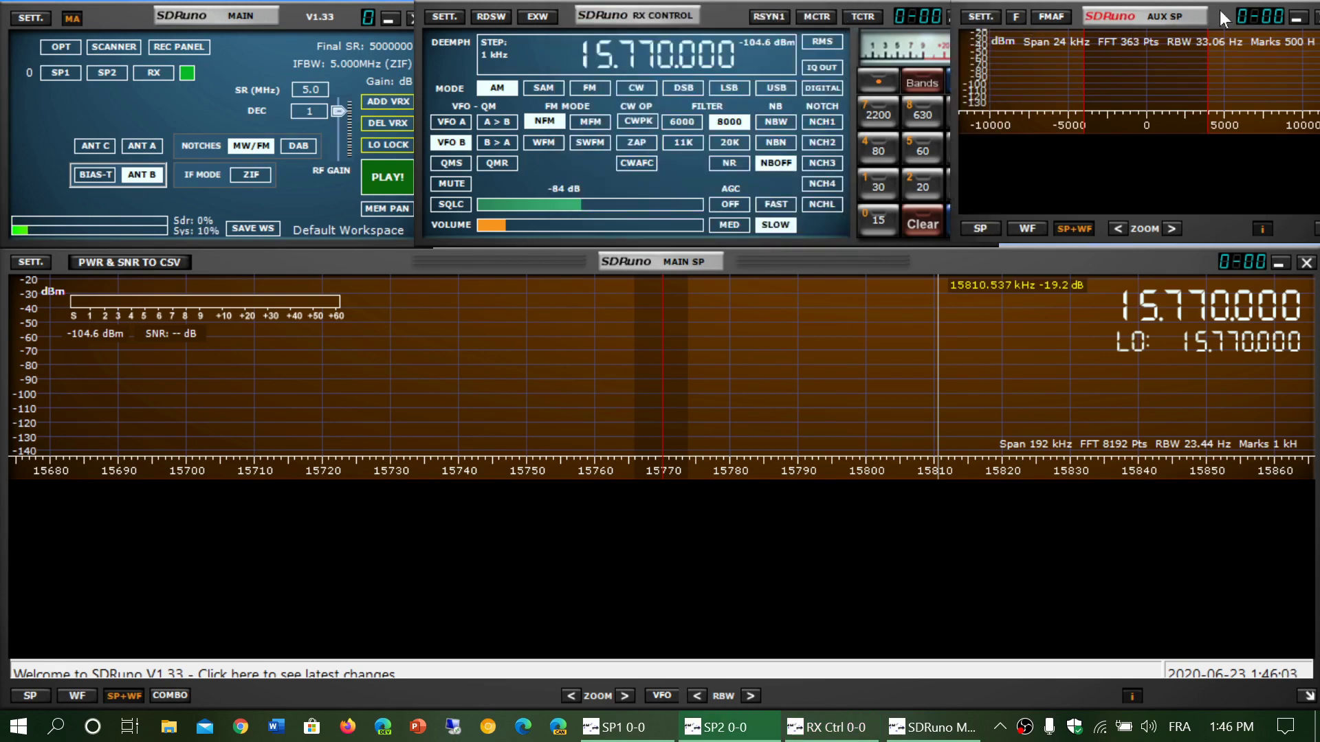
pyautogui.click(985, 16)
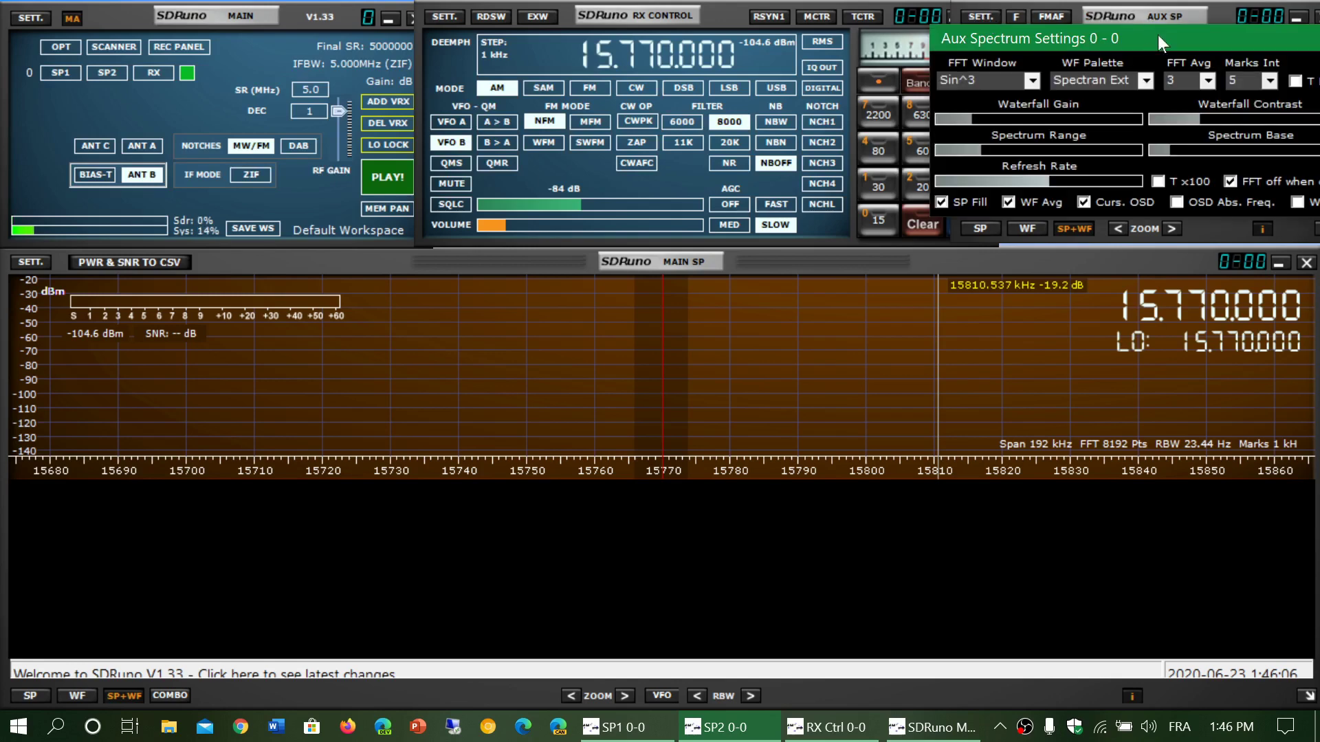
pyautogui.moveTo(1157, 41); pyautogui.dragTo(962, 106)
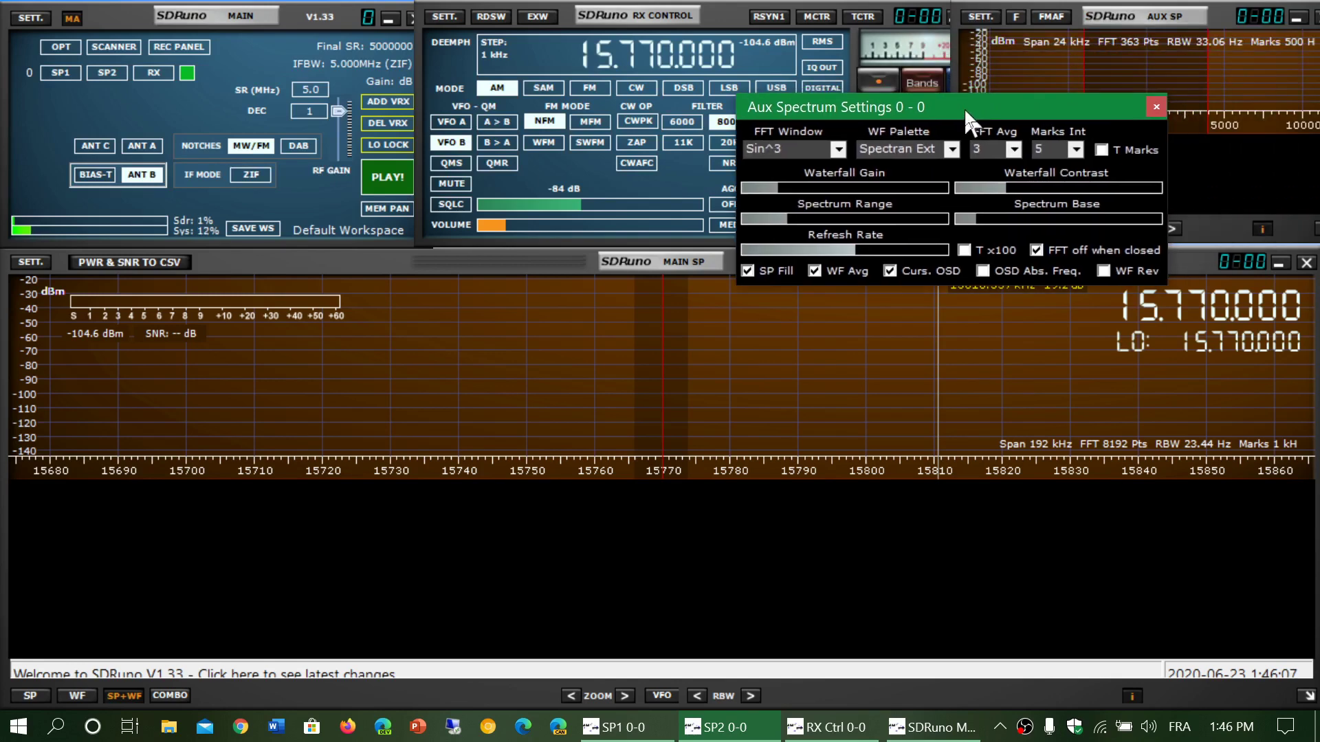
pyautogui.click(1157, 107)
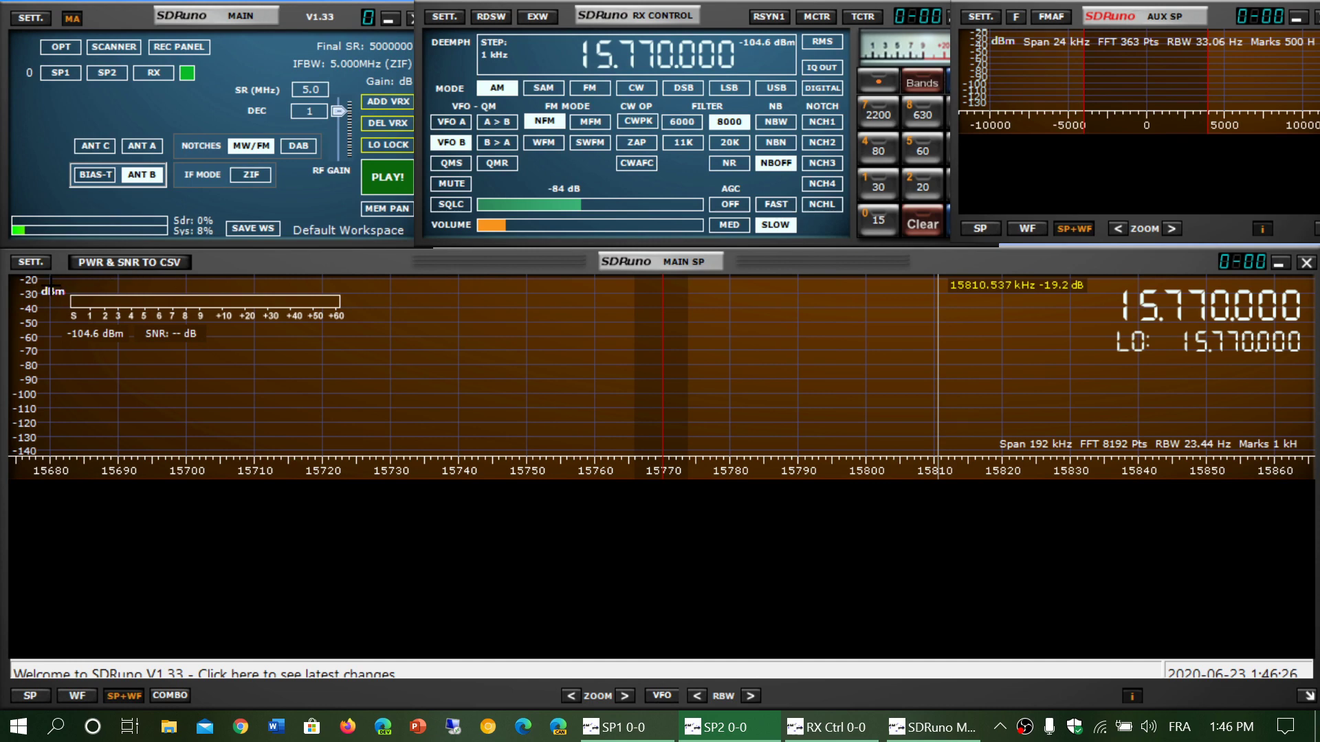
# Cycle focus through the RX control, aux spectrum and main spectrum windows, ending with RX control on top.
pyautogui.click(725, 15)
pyautogui.click(1215, 12)
pyautogui.click(335, 257)
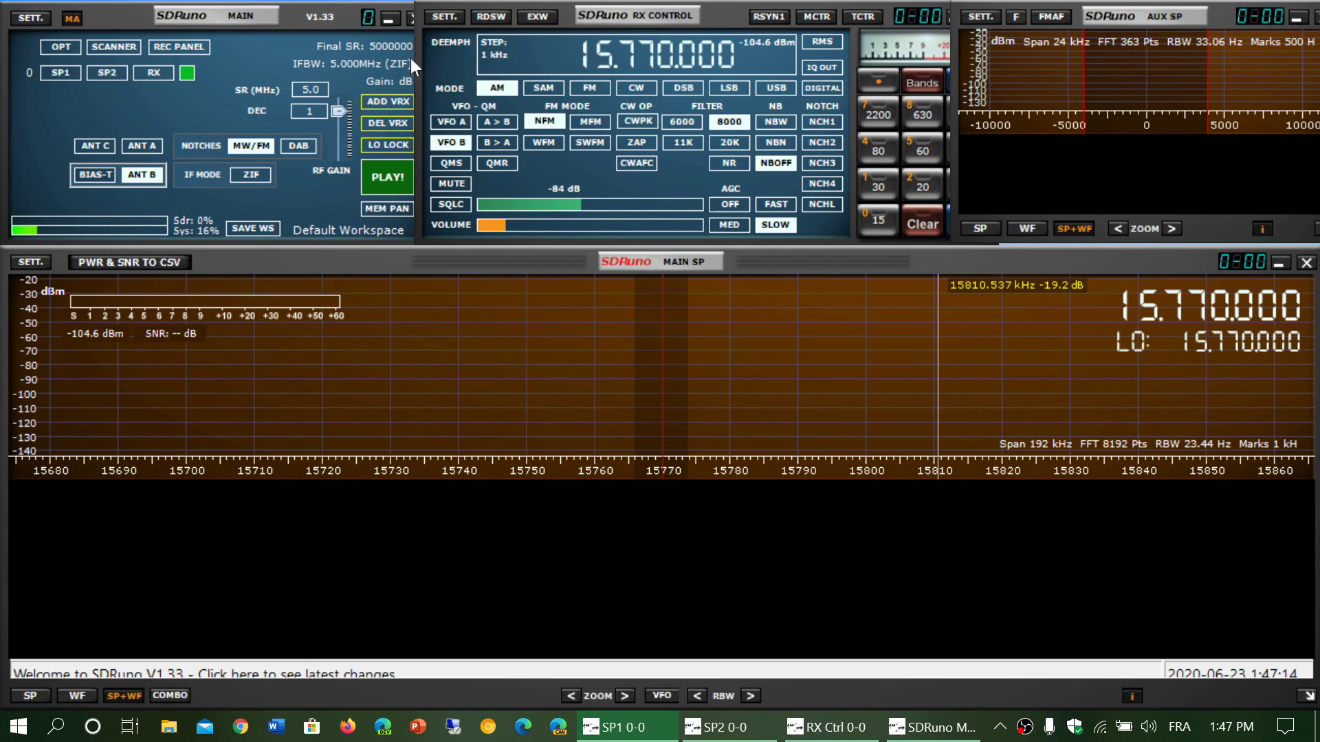
pyautogui.click(677, 41)
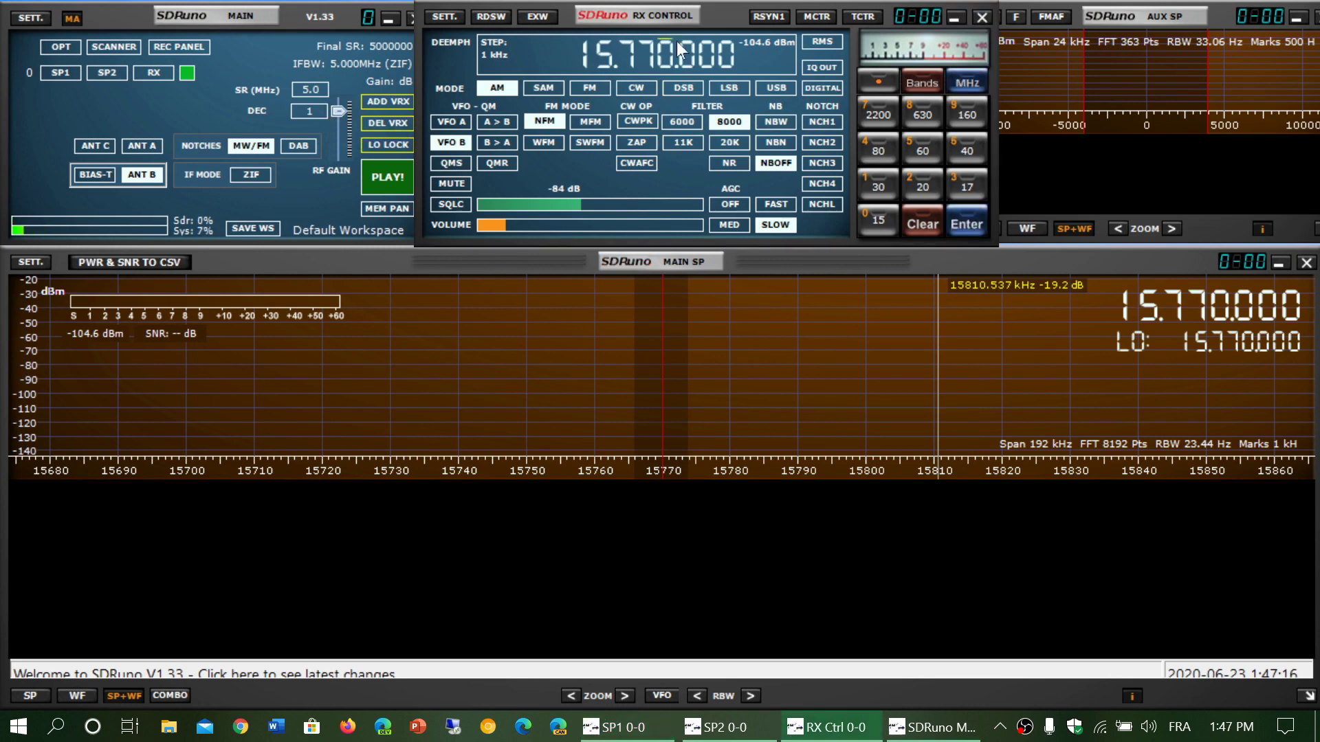